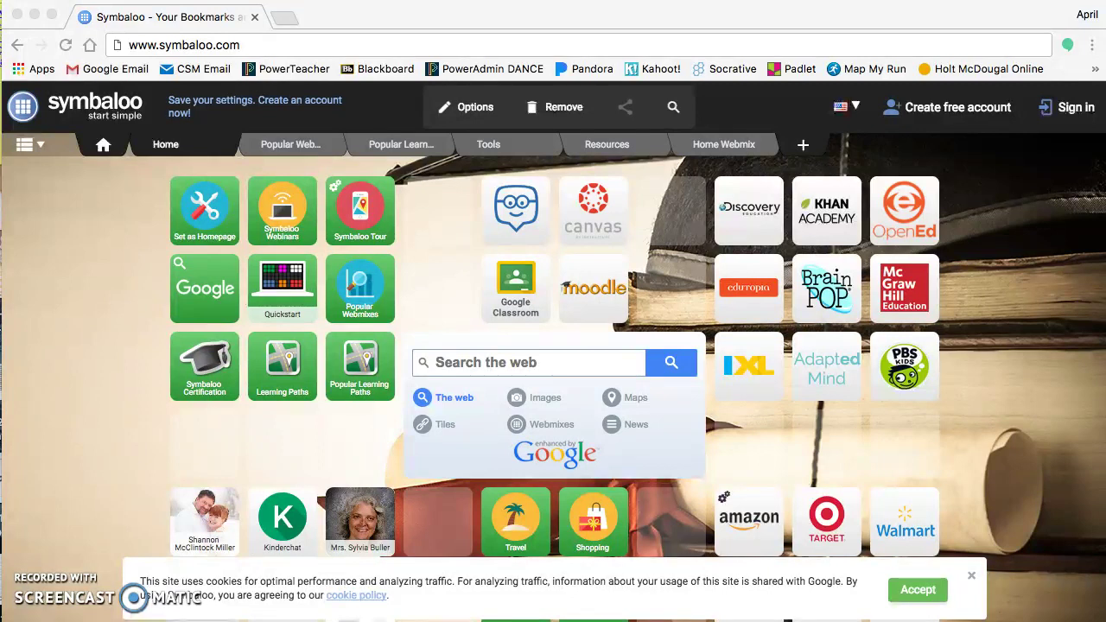
{"action": "left_click", "coordinate": [268, 45]}
{"action": "left_click", "coordinate": [268, 45]}
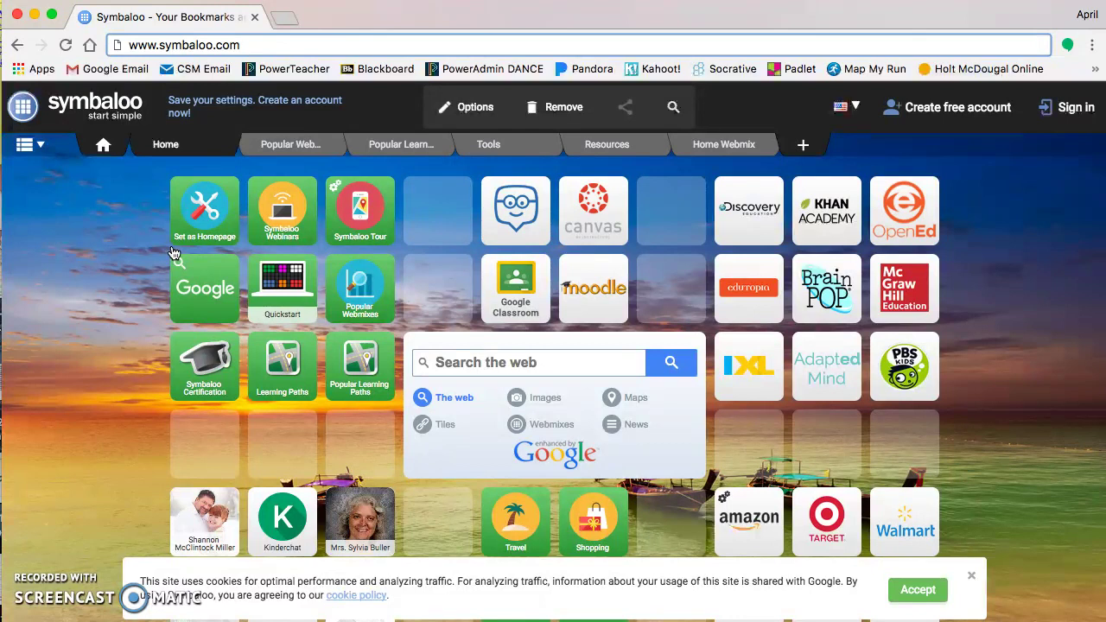
{"action": "left_click", "coordinate": [594, 148]}
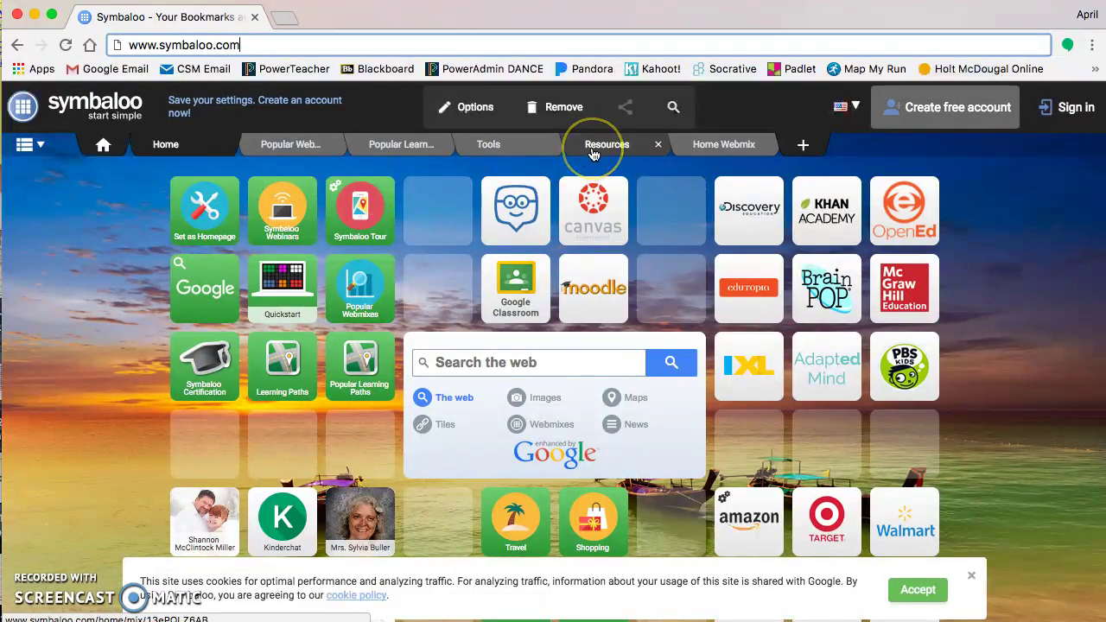
{"action": "left_click", "coordinate": [803, 262]}
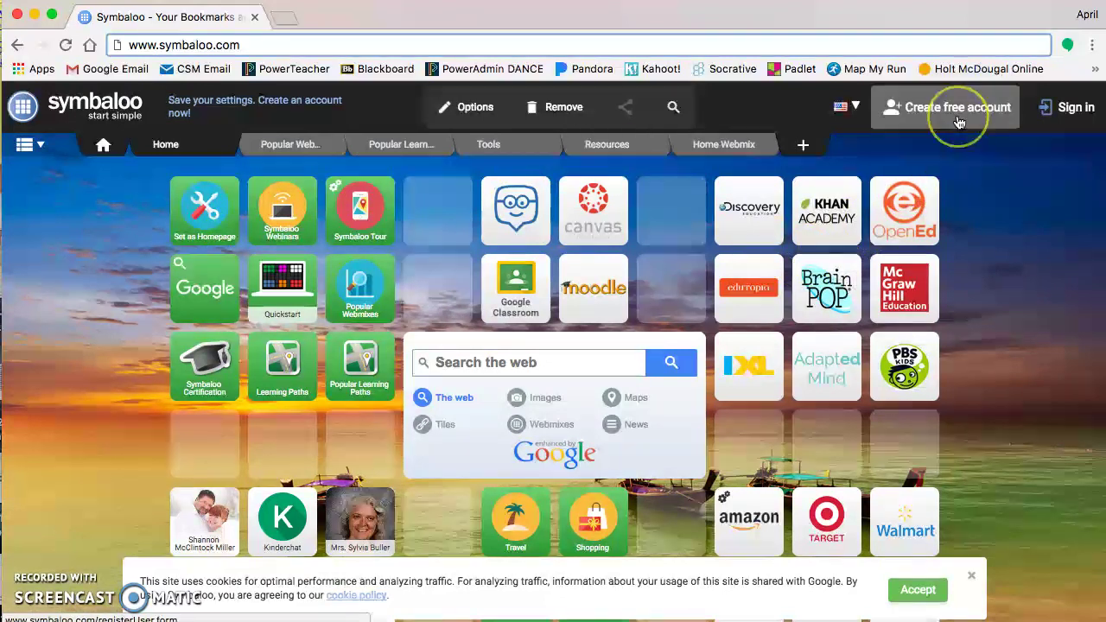
Sign in to Symbaloo with the account e-mail and password, and dismiss the offer to save the password.
{"action": "left_click", "coordinate": [1067, 109]}
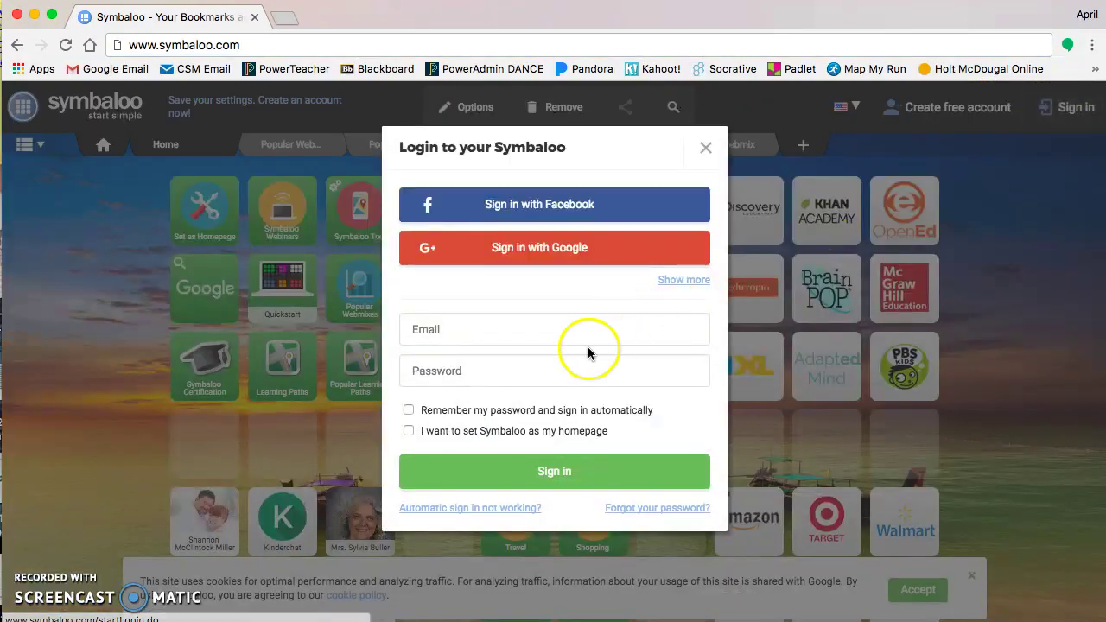
{"action": "left_click", "coordinate": [584, 333]}
{"action": "type", "text": "all"}
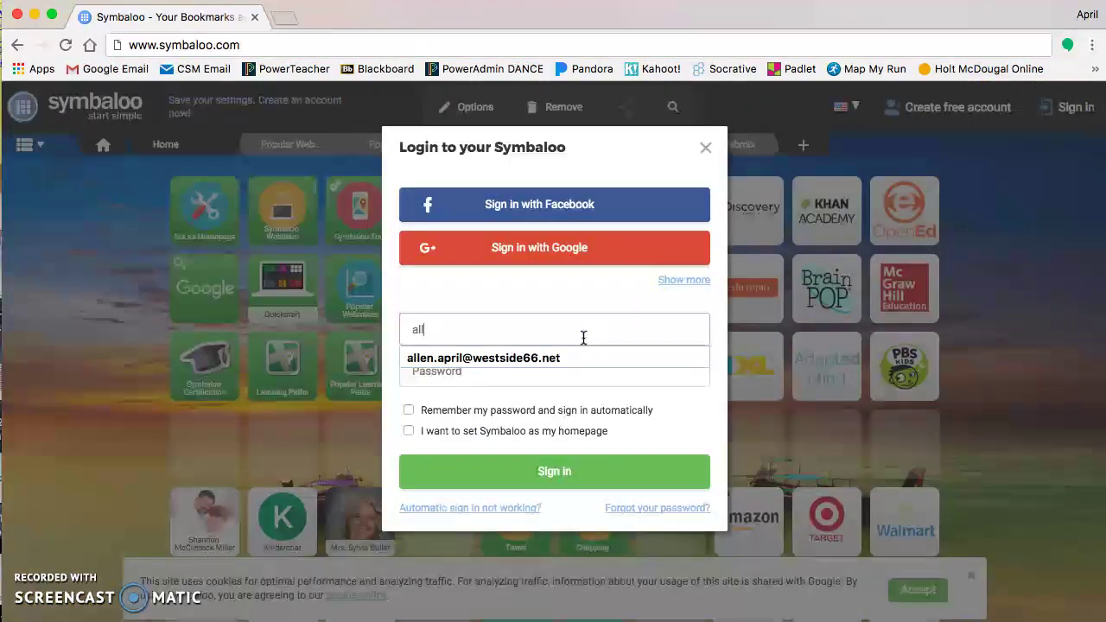
{"action": "key", "text": "Down"}
{"action": "key", "text": "Return"}
{"action": "key", "text": "Tab"}
{"action": "type", "text": "a"}
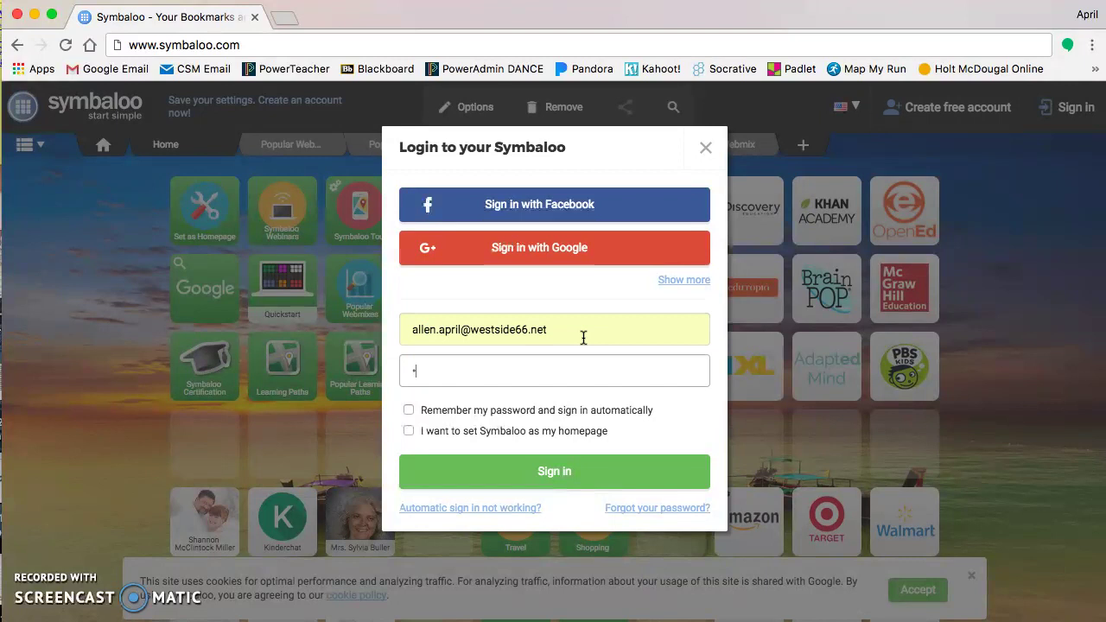
{"action": "type", "text": "*******"}
{"action": "key", "text": "Return"}
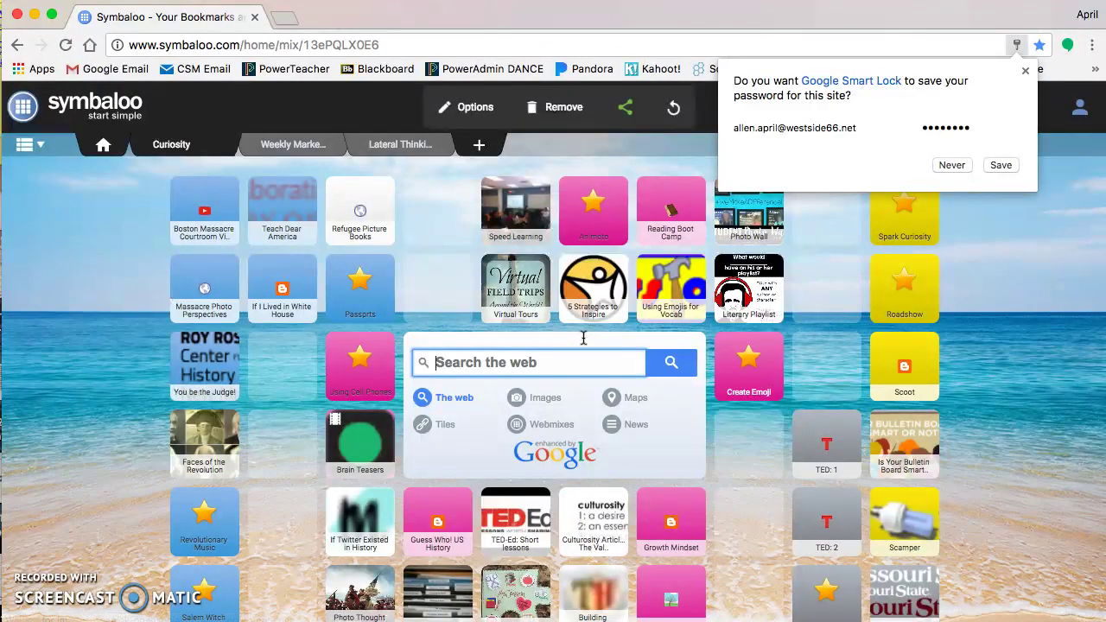
{"action": "left_click", "coordinate": [1026, 70]}
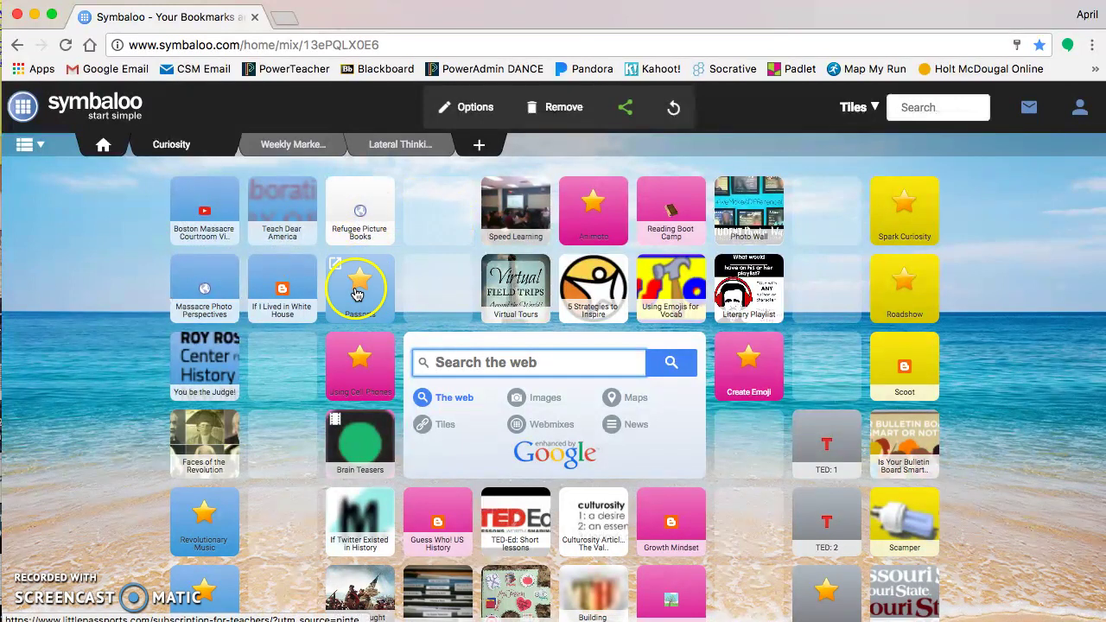
View the Weekly Marke... and Lateral Thinki... webmixes and return to the Curiosity webmix.
{"action": "mouse_move", "coordinate": [363, 285]}
{"action": "left_mouse_down"}
{"action": "mouse_move", "coordinate": [397, 269]}
{"action": "mouse_move", "coordinate": [362, 288]}
{"action": "mouse_move", "coordinate": [361, 302]}
{"action": "left_mouse_up"}
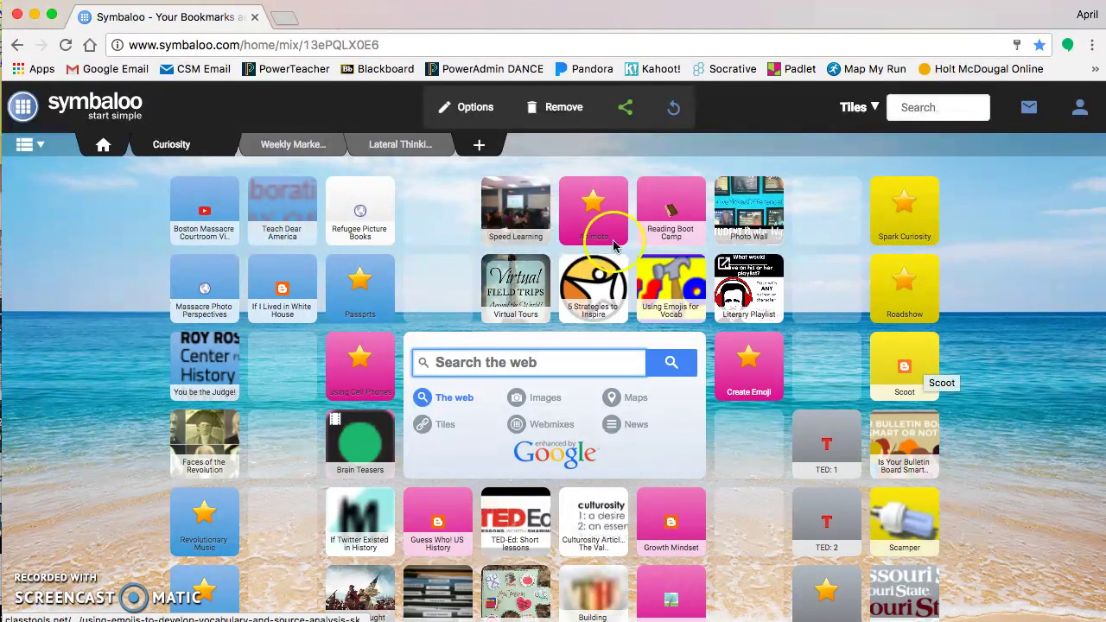
{"action": "left_click", "coordinate": [246, 152]}
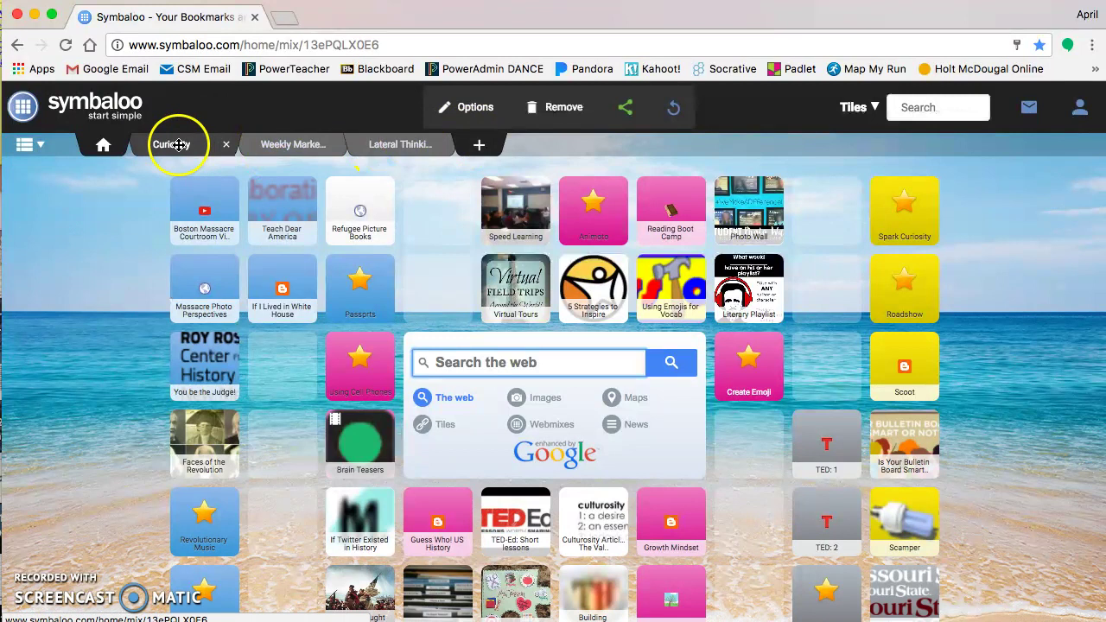
{"action": "left_click", "coordinate": [277, 146]}
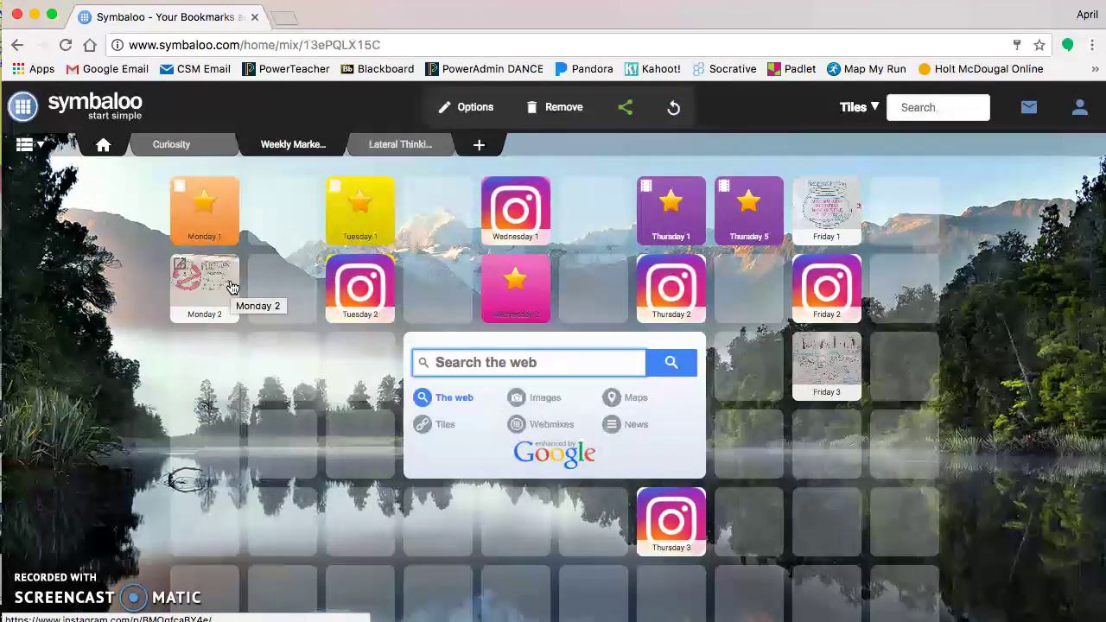
{"action": "left_click", "coordinate": [397, 145]}
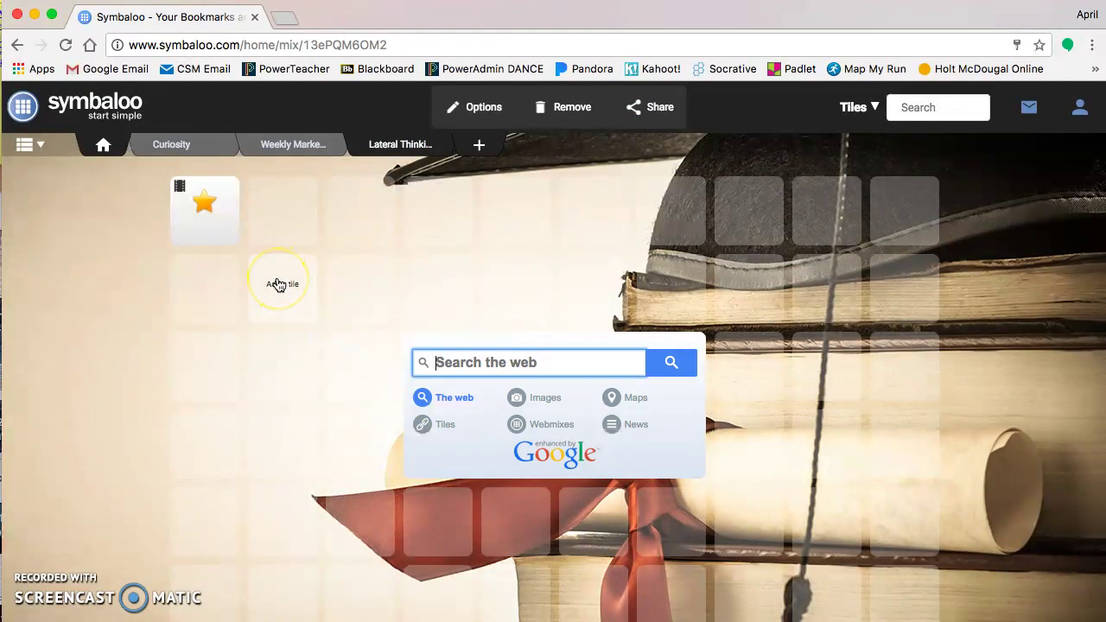
{"action": "left_click", "coordinate": [177, 143]}
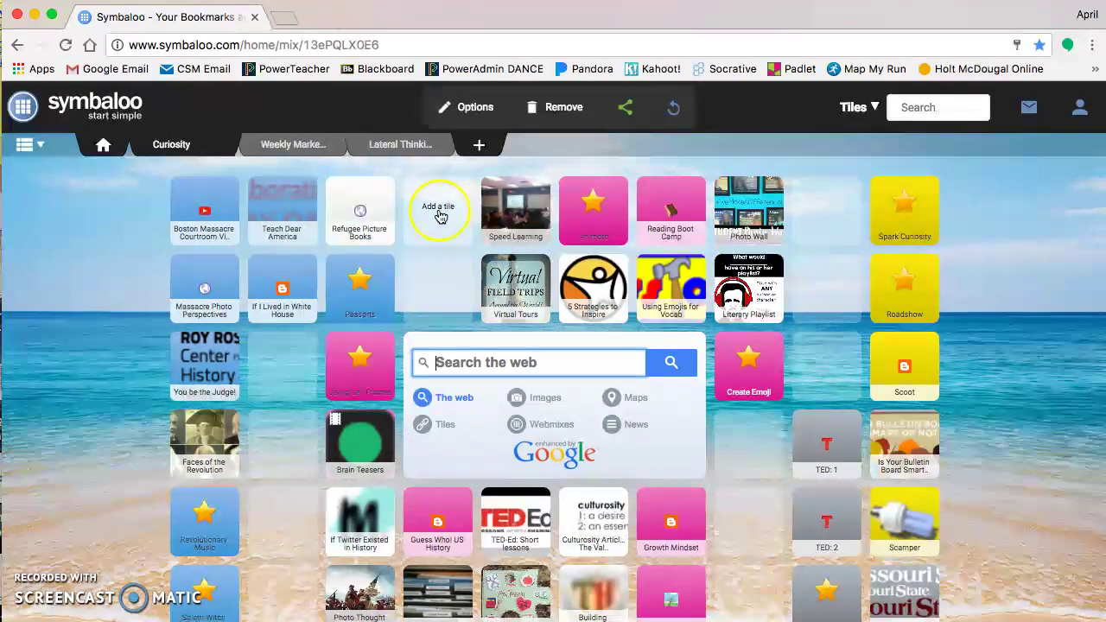
Examine the tile creation options for the empty slot beside Refugee Picture Books, including address type, name, colours and icon, and cancel the form.
{"action": "left_click", "coordinate": [437, 212]}
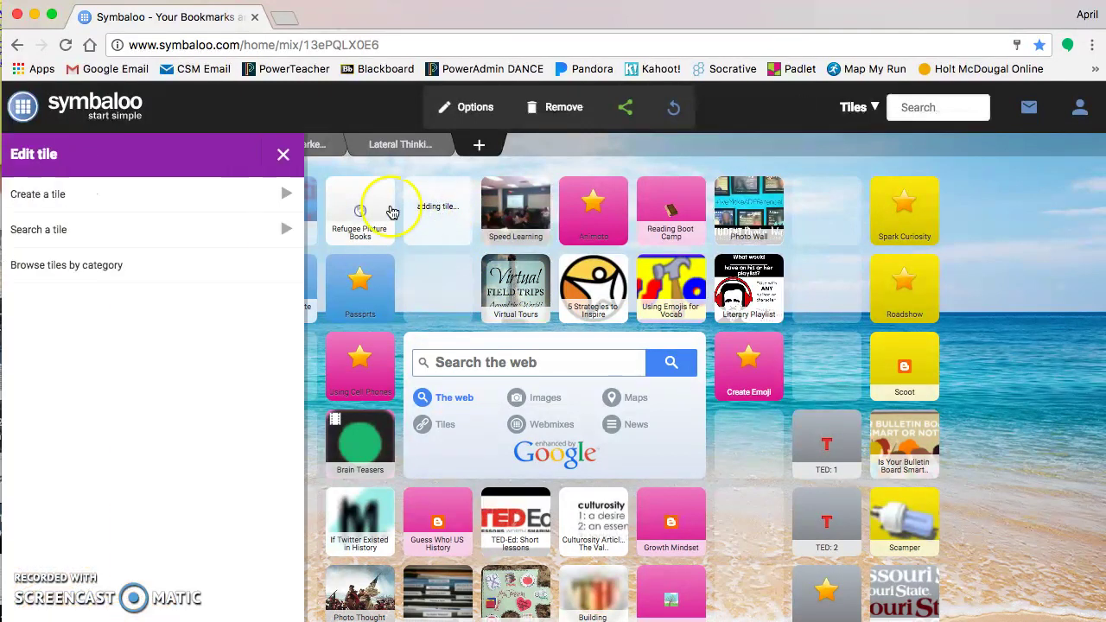
{"action": "left_click", "coordinate": [285, 193]}
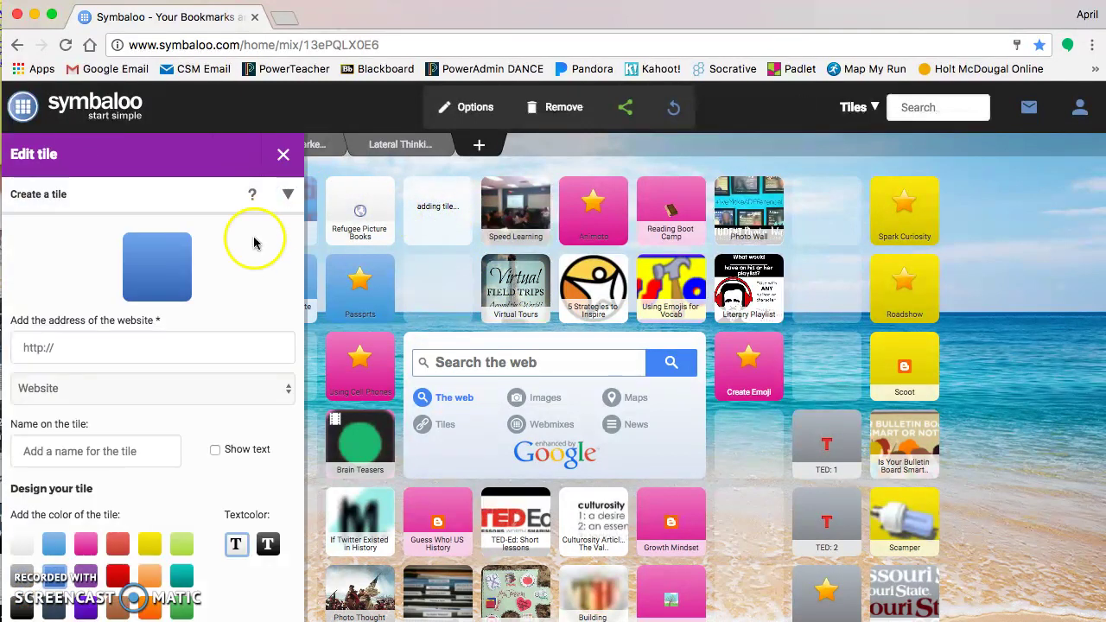
{"action": "scroll", "coordinate": [163, 267], "scroll_direction": "down", "scroll_amount": 2}
{"action": "left_click", "coordinate": [89, 287]}
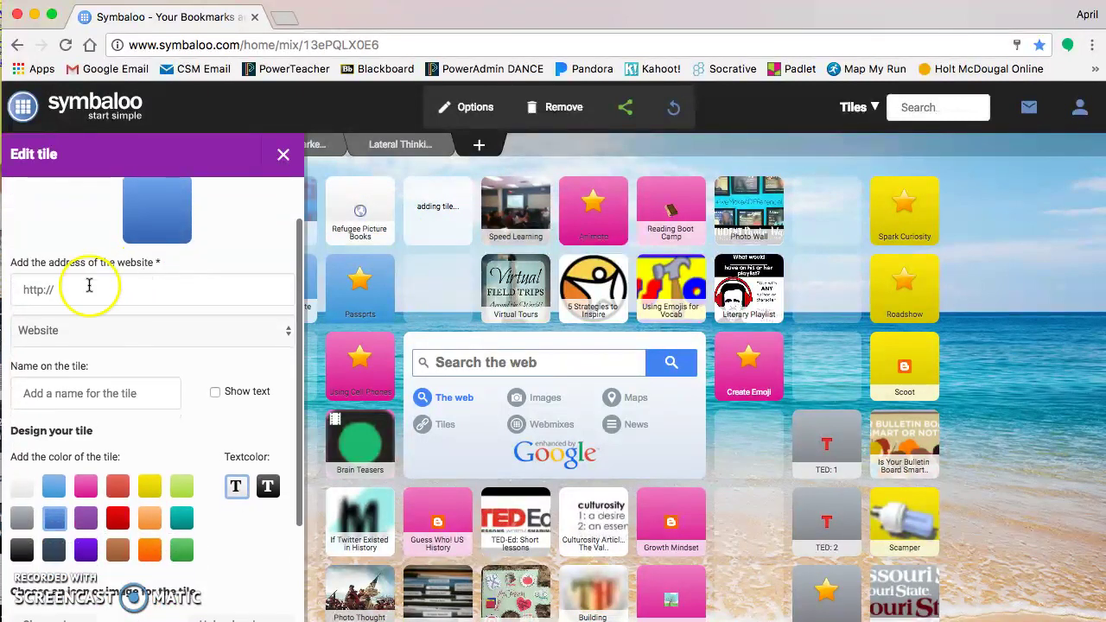
{"action": "scroll", "coordinate": [143, 298], "scroll_direction": "down", "scroll_amount": 2}
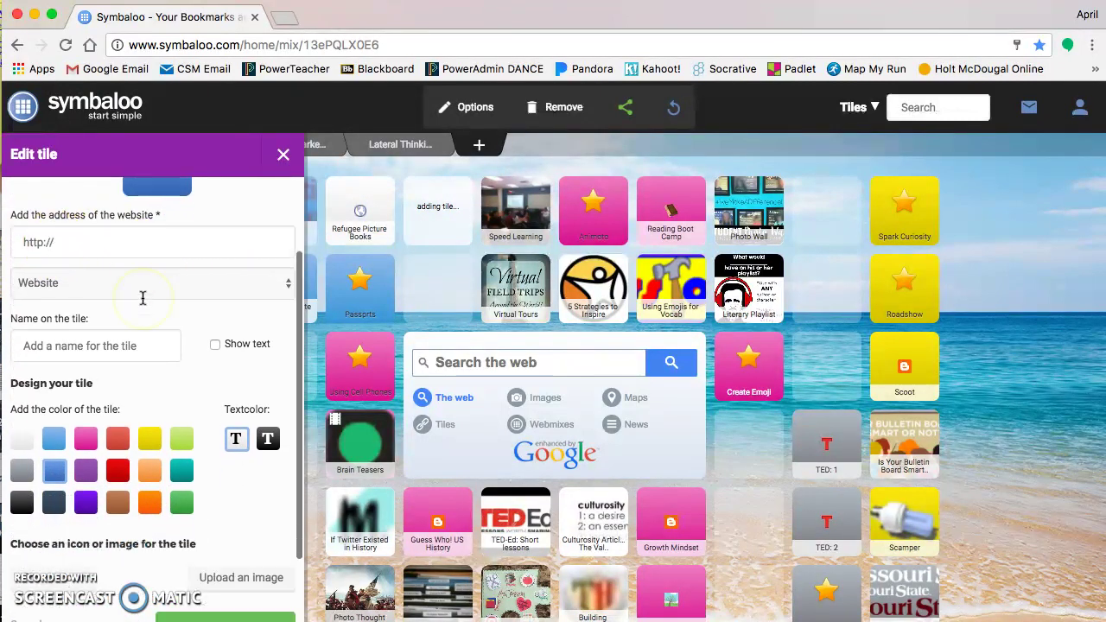
{"action": "left_click", "coordinate": [173, 283]}
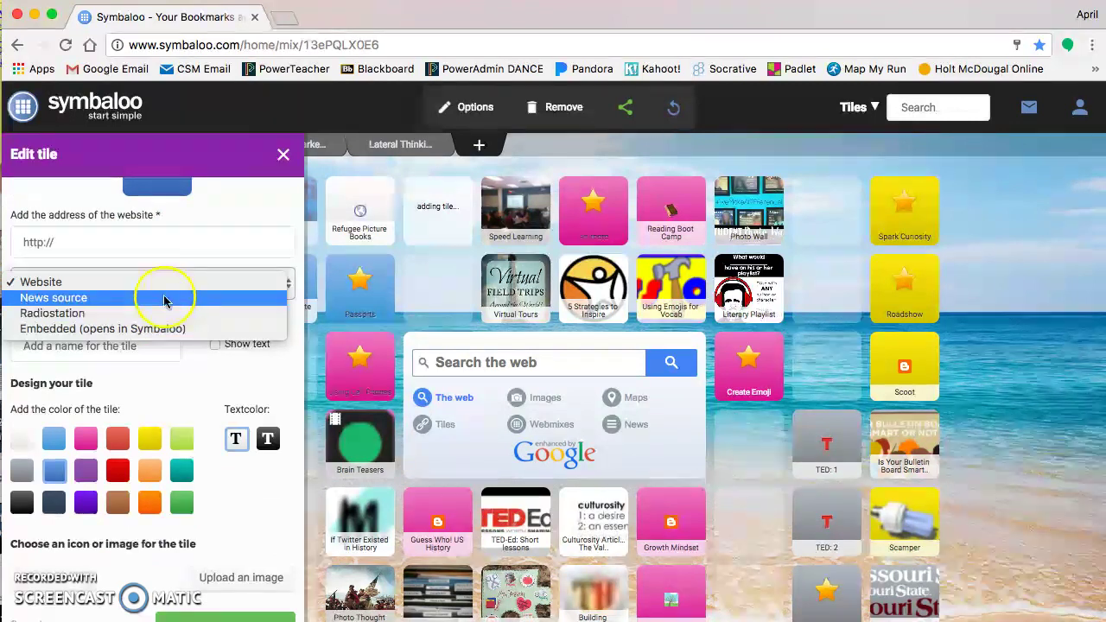
{"action": "left_click", "coordinate": [164, 255]}
{"action": "scroll", "coordinate": [160, 259], "scroll_direction": "down", "scroll_amount": 1}
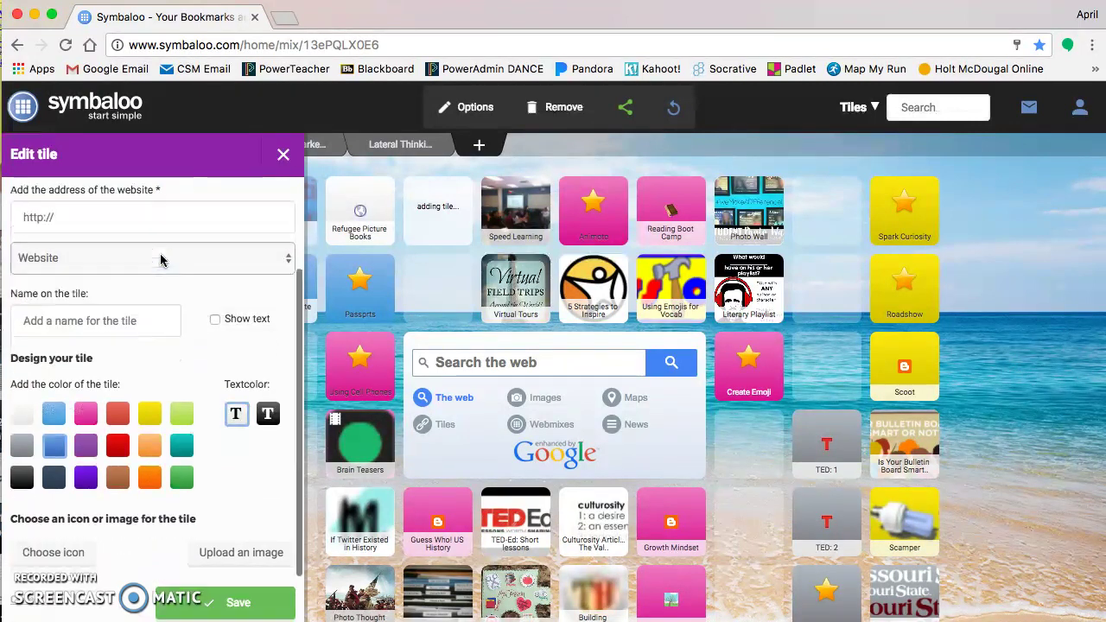
{"action": "scroll", "coordinate": [160, 259], "scroll_direction": "down", "scroll_amount": 3}
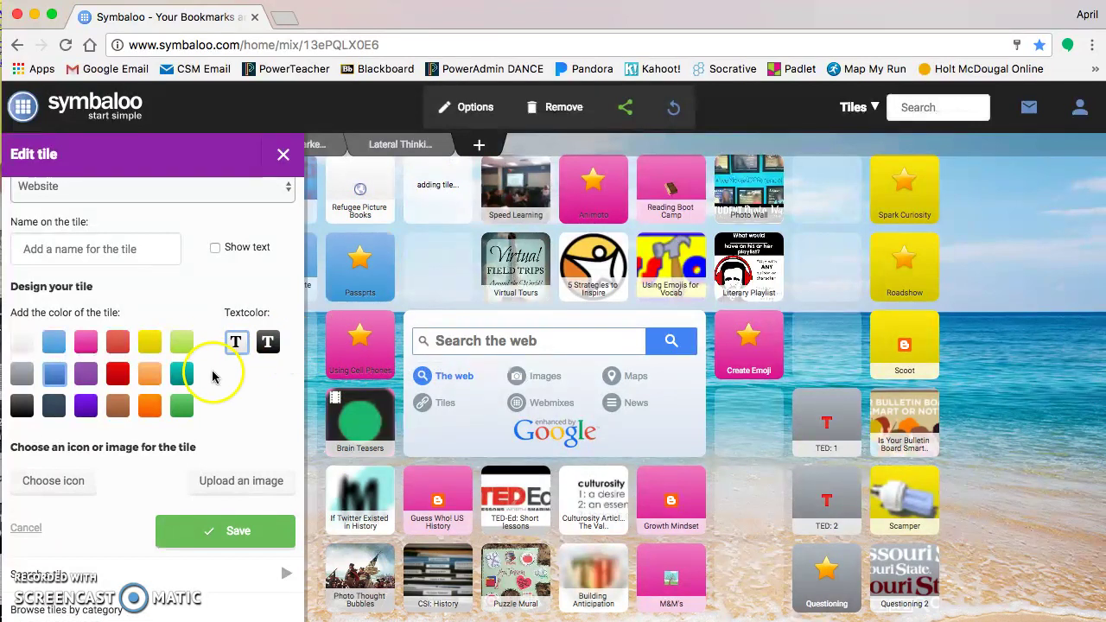
{"action": "scroll", "coordinate": [280, 561], "scroll_direction": "down", "scroll_amount": 2}
{"action": "left_click", "coordinate": [131, 539]}
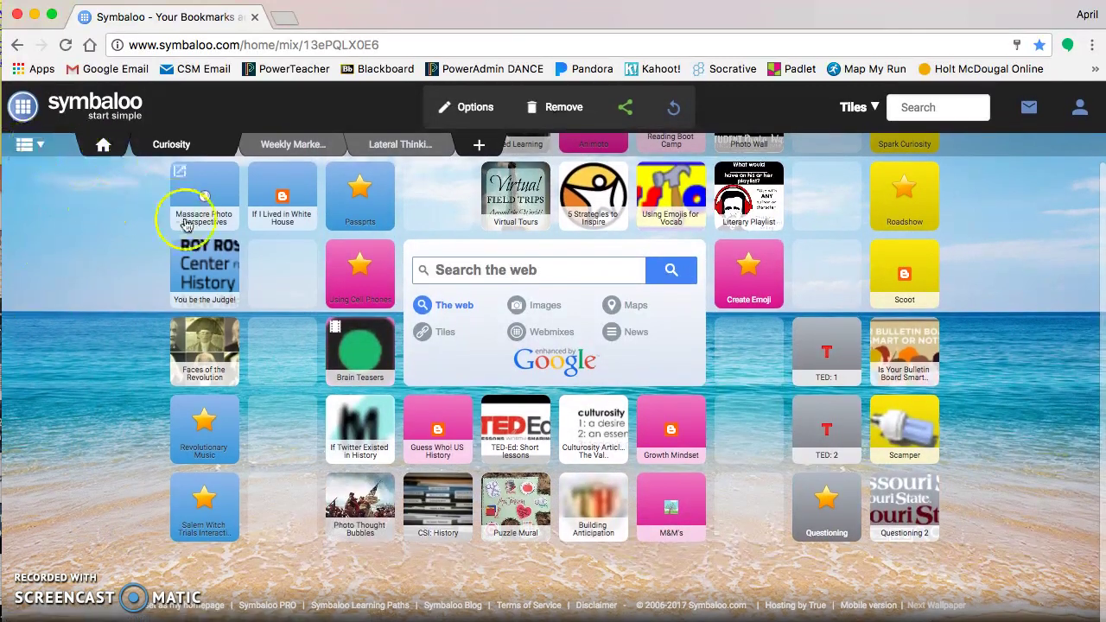
View the tile search option for the empty slot beside You be the Judge!, and close the tile editor.
{"action": "left_click", "coordinate": [292, 290]}
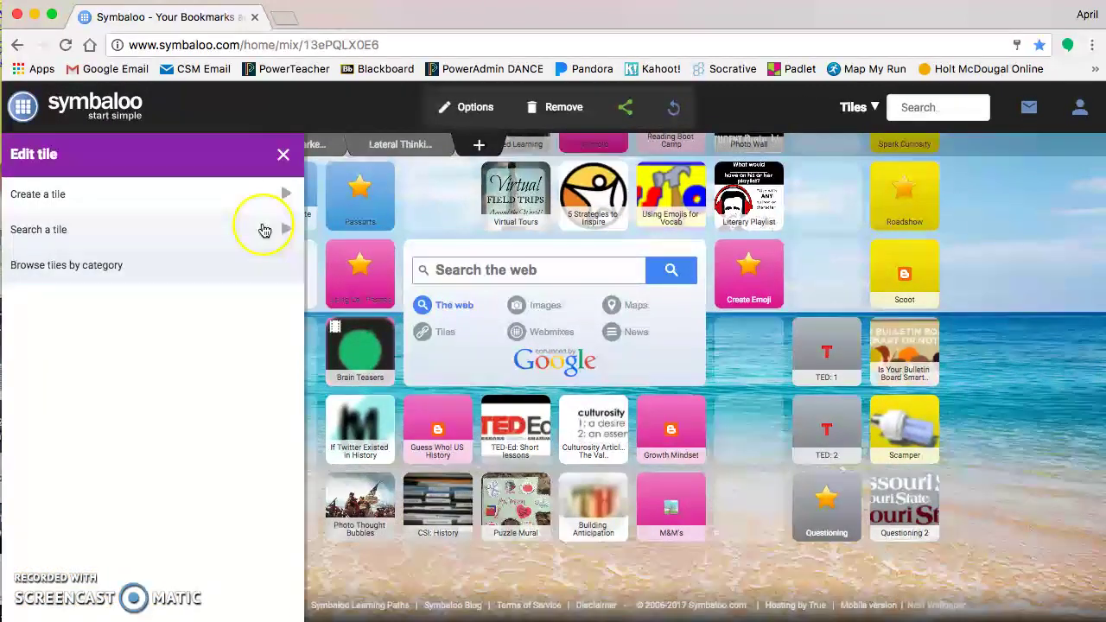
{"action": "left_click", "coordinate": [288, 239]}
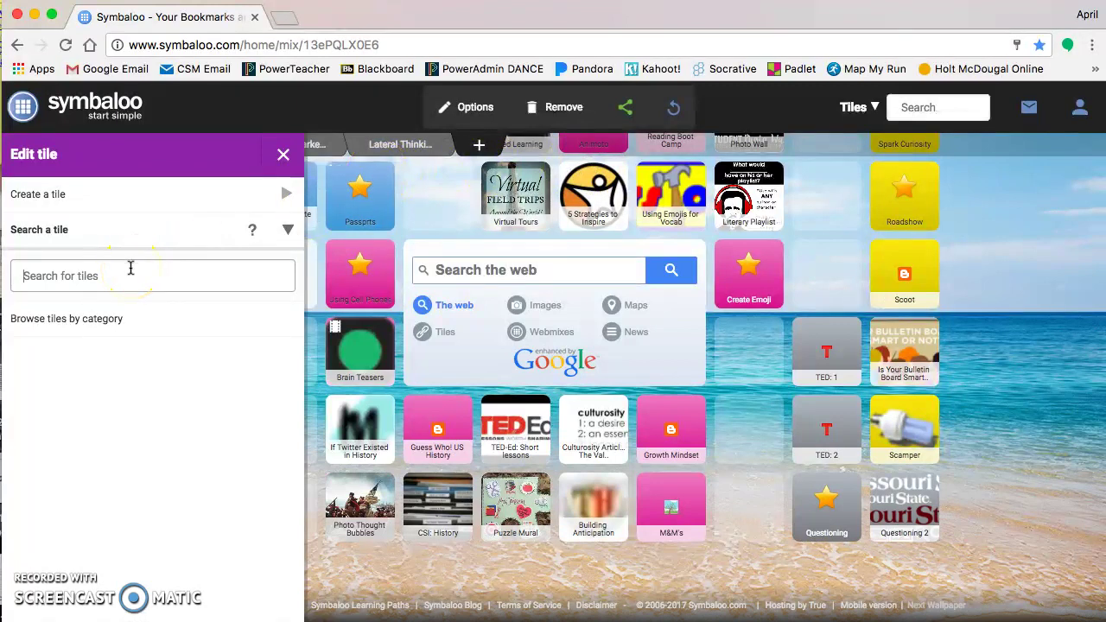
{"action": "left_click", "coordinate": [285, 156]}
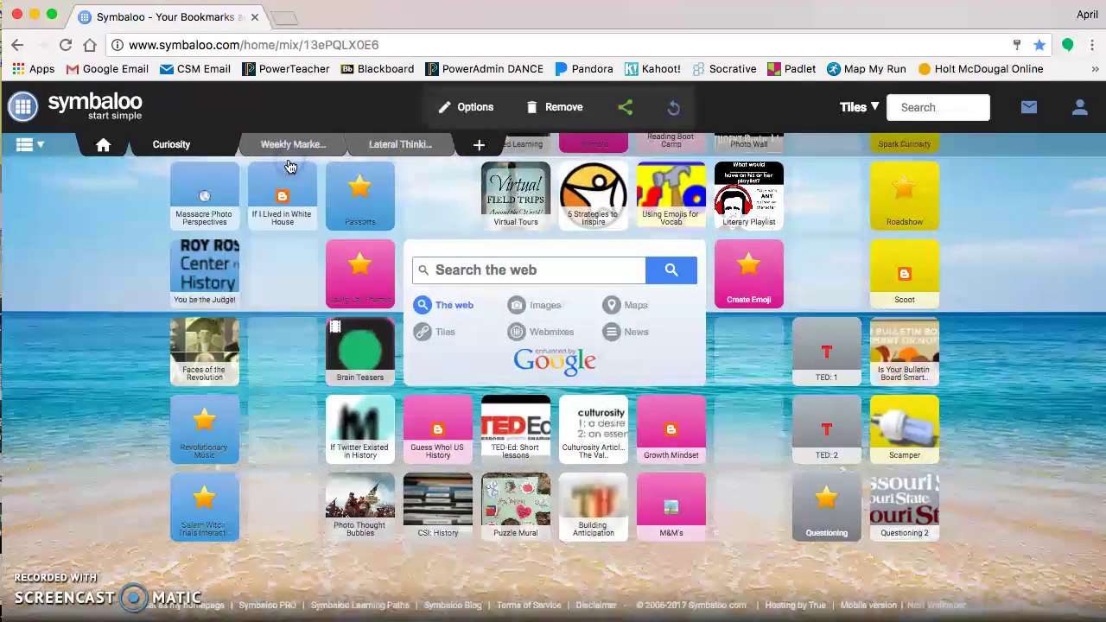
{"action": "scroll", "coordinate": [123, 321], "scroll_direction": "up", "scroll_amount": 2}
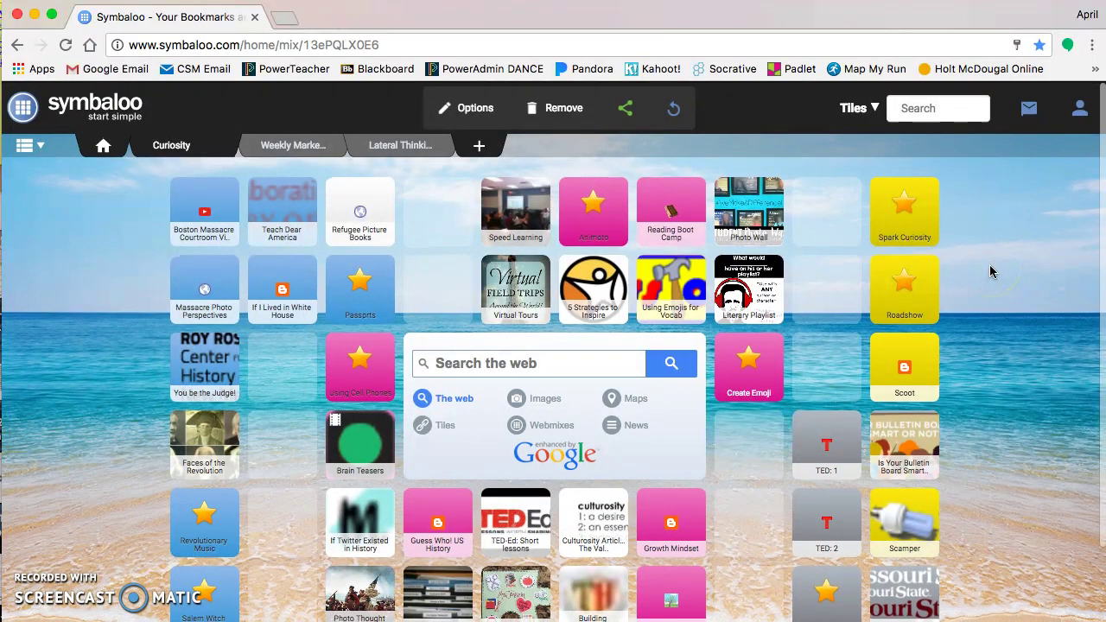
{"action": "scroll", "coordinate": [990, 272], "scroll_direction": "down", "scroll_amount": 1}
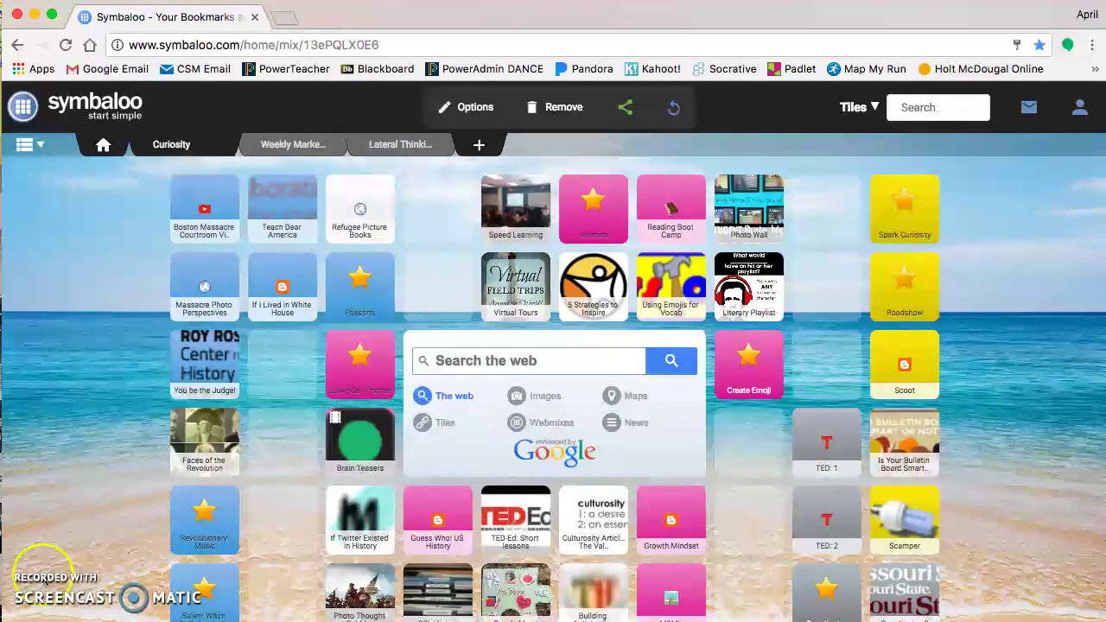